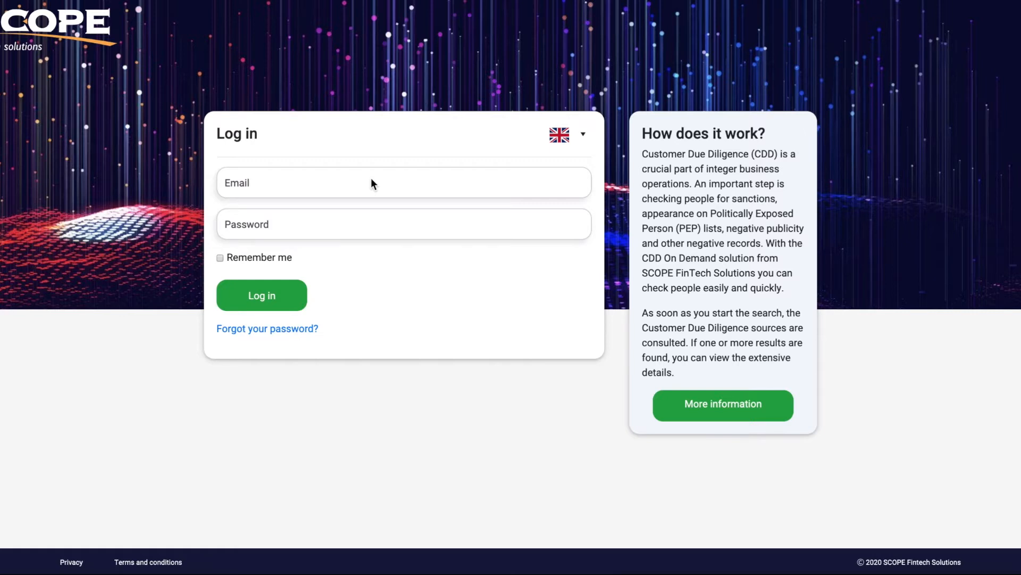
# Log in to the portal with the account email and password
pyautogui.click(371, 180)
pyautogui.write('de')
pyautogui.click(343, 209)
pyautogui.click(276, 298)
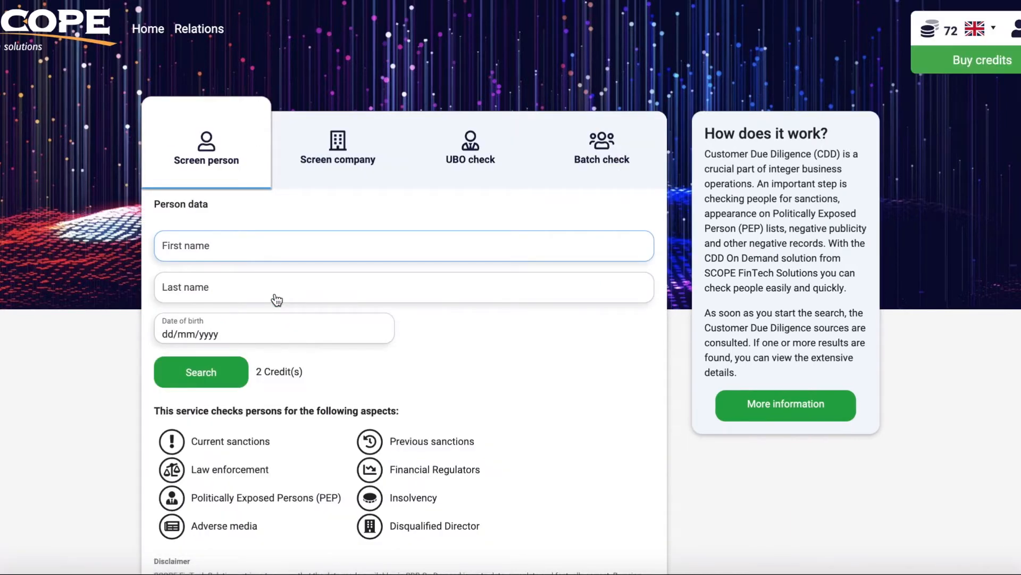
# Create a new batch check named DEMO and proceed to choosing what to check
pyautogui.click(596, 155)
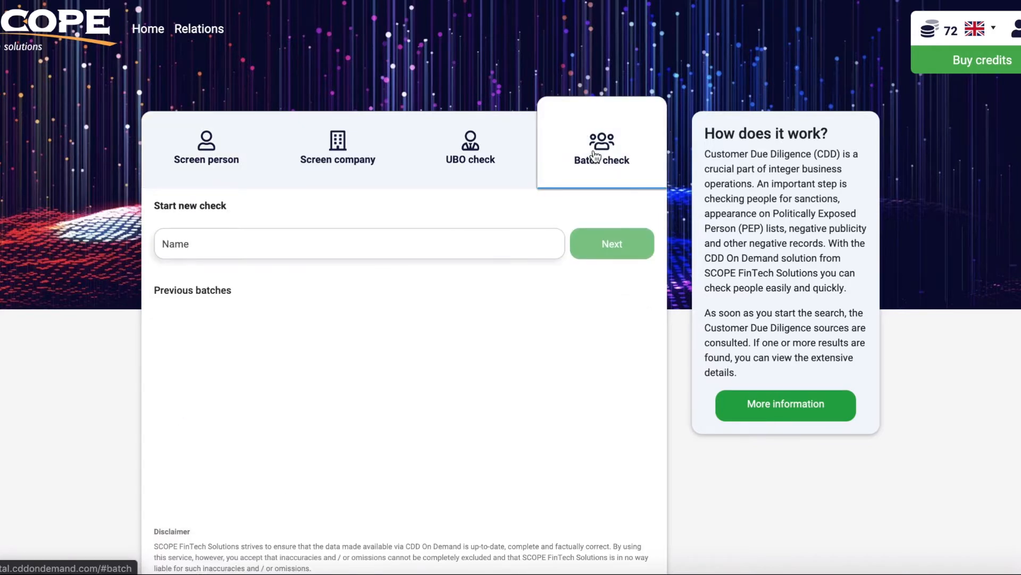
pyautogui.click(412, 250)
pyautogui.write('DEMO')
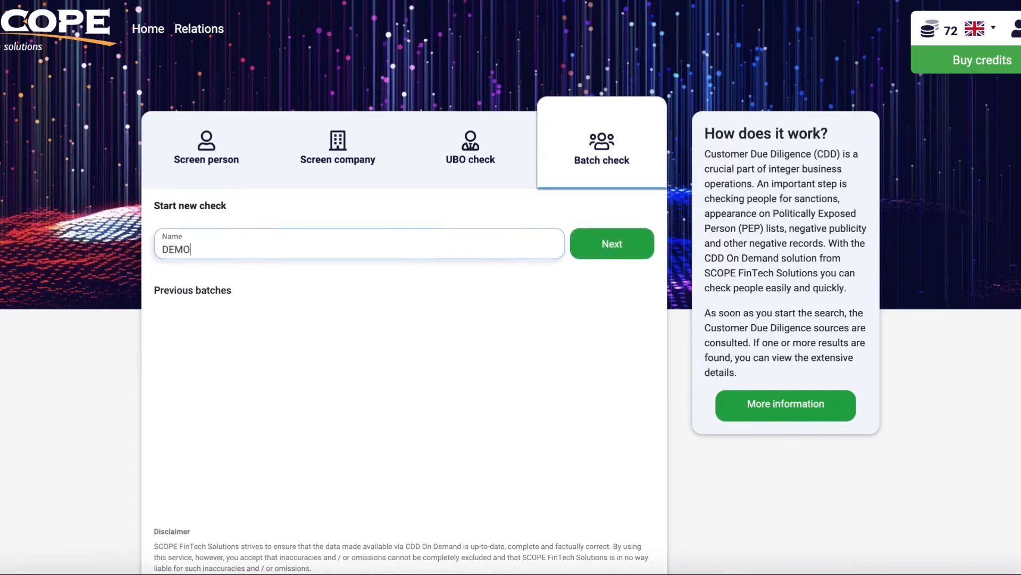
pyautogui.click(578, 248)
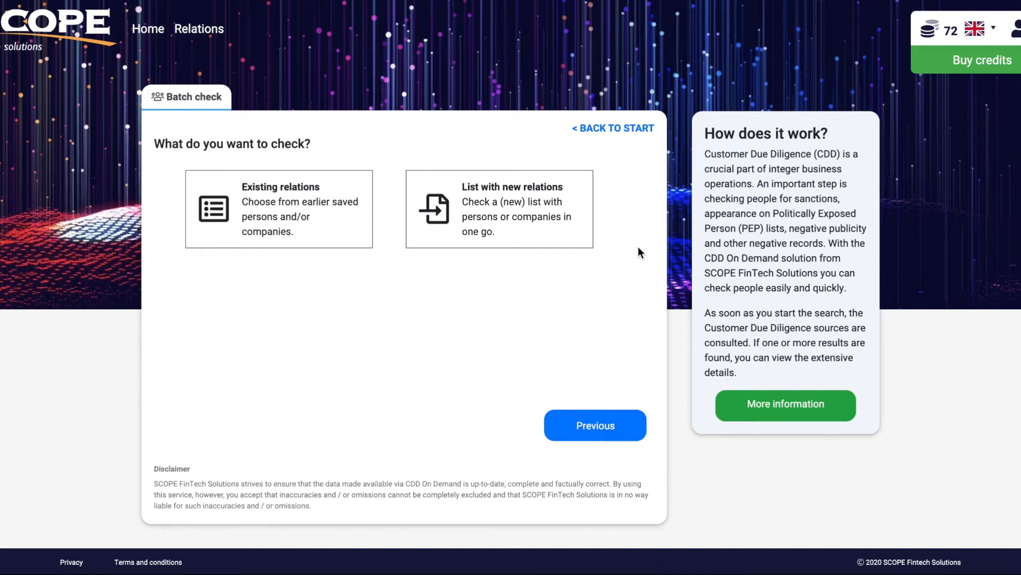
# Choose to check a list with new relations, importing persons from a file
pyautogui.click(544, 225)
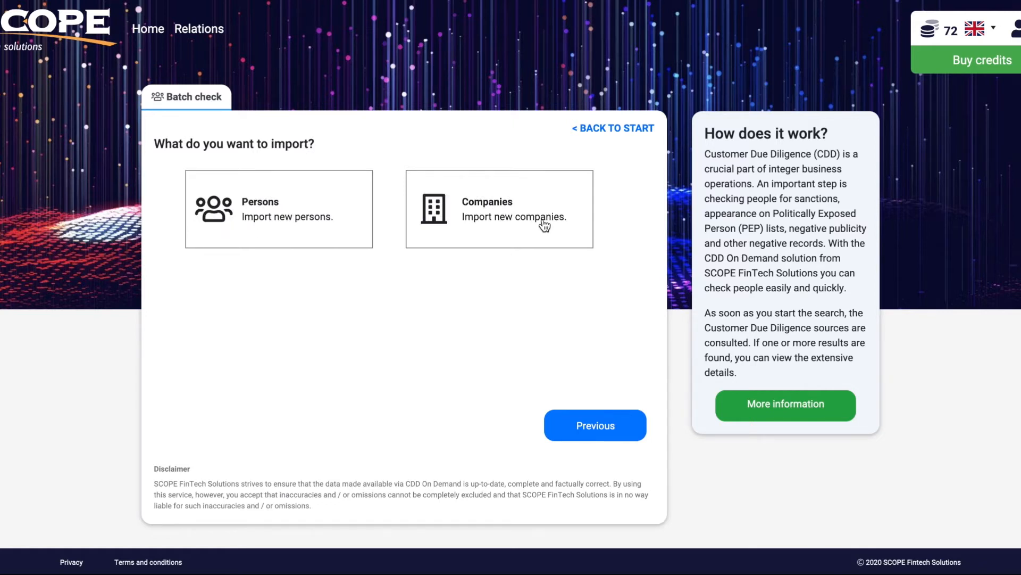
pyautogui.click(300, 212)
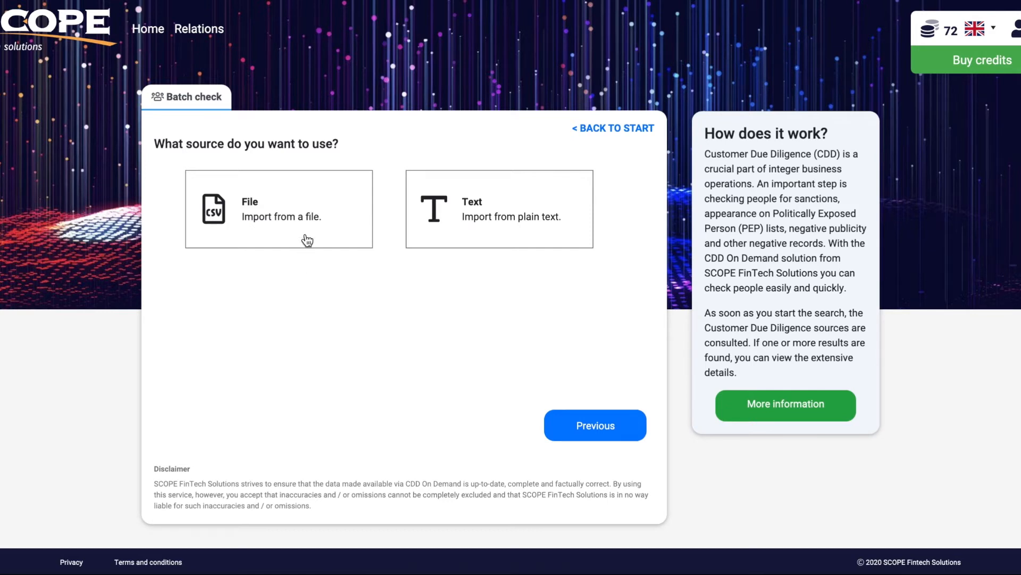
pyautogui.click(296, 214)
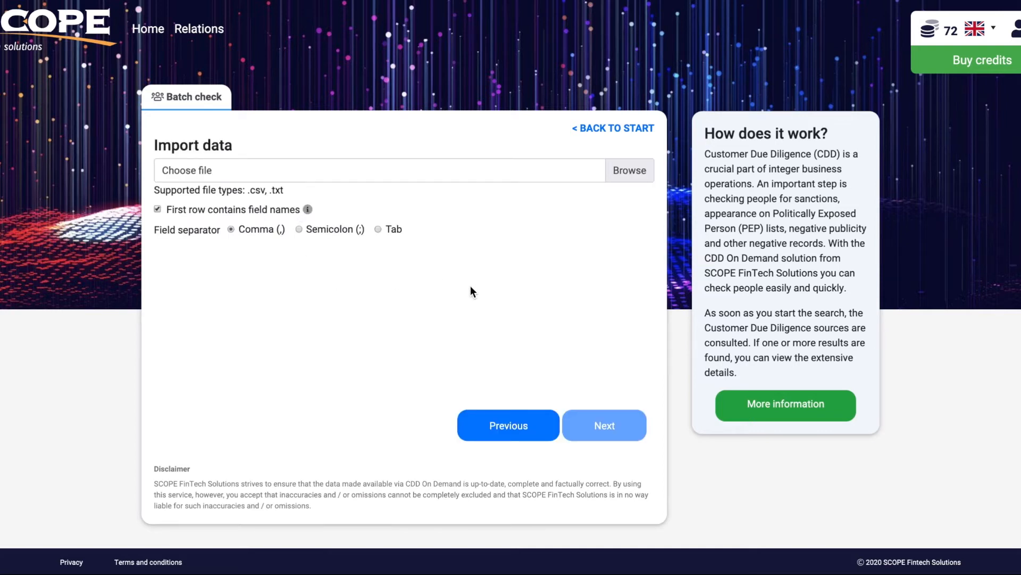
# Load demo_personfile_batch.csv as the import file with Semicolon as field separator, and continue to the field mapping
pyautogui.click(628, 171)
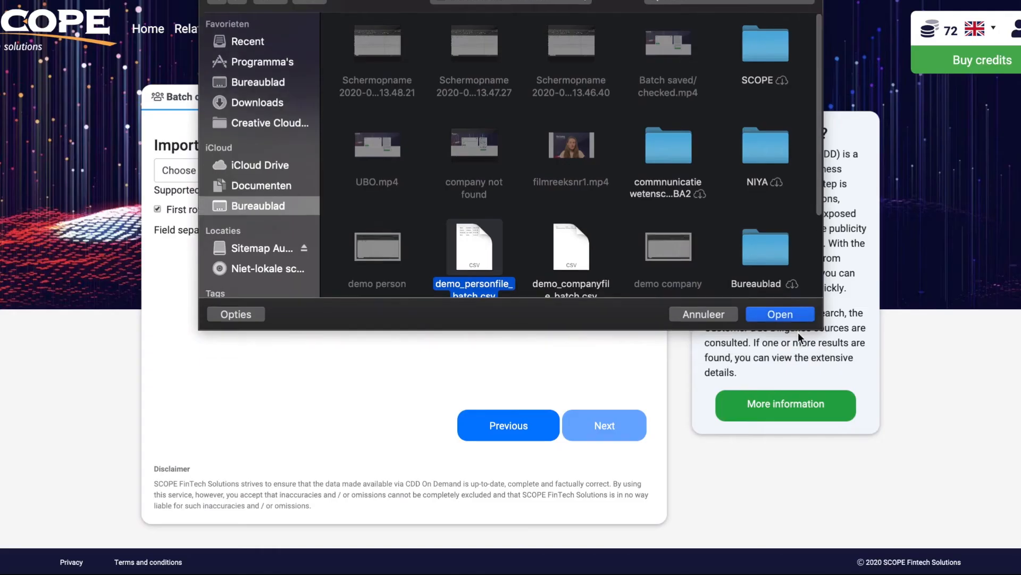
pyautogui.click(795, 327)
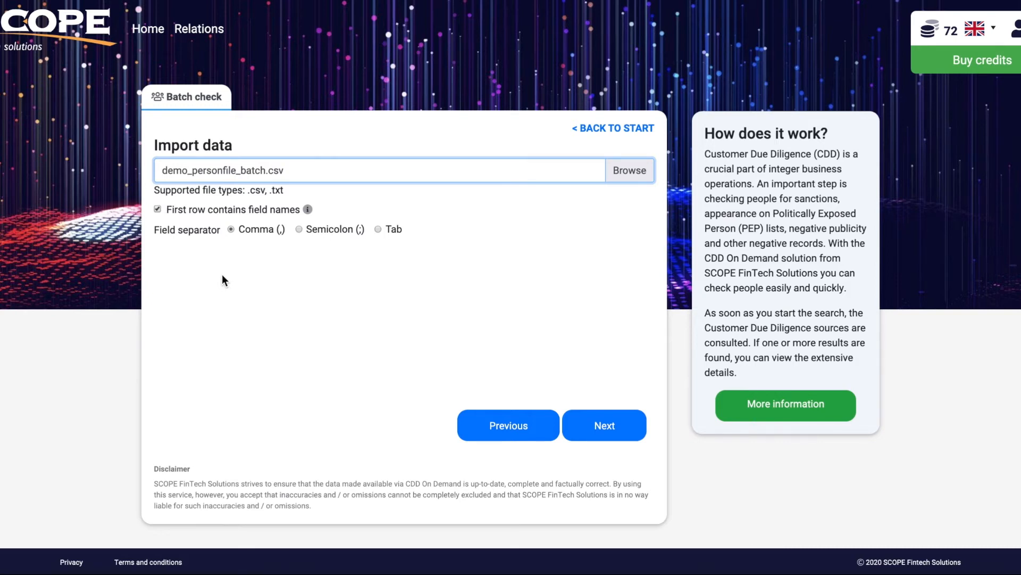
pyautogui.click(299, 229)
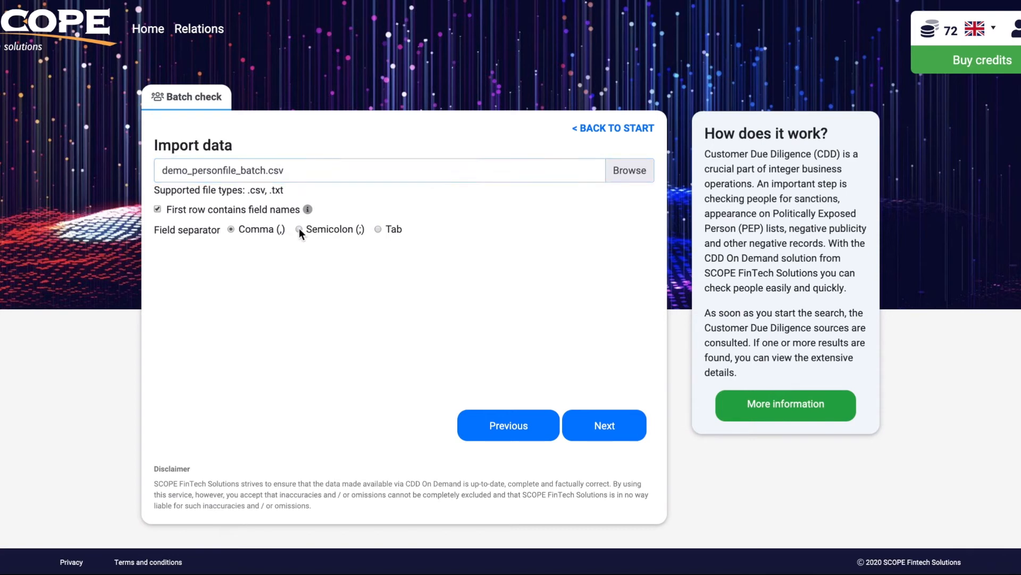
pyautogui.click(614, 427)
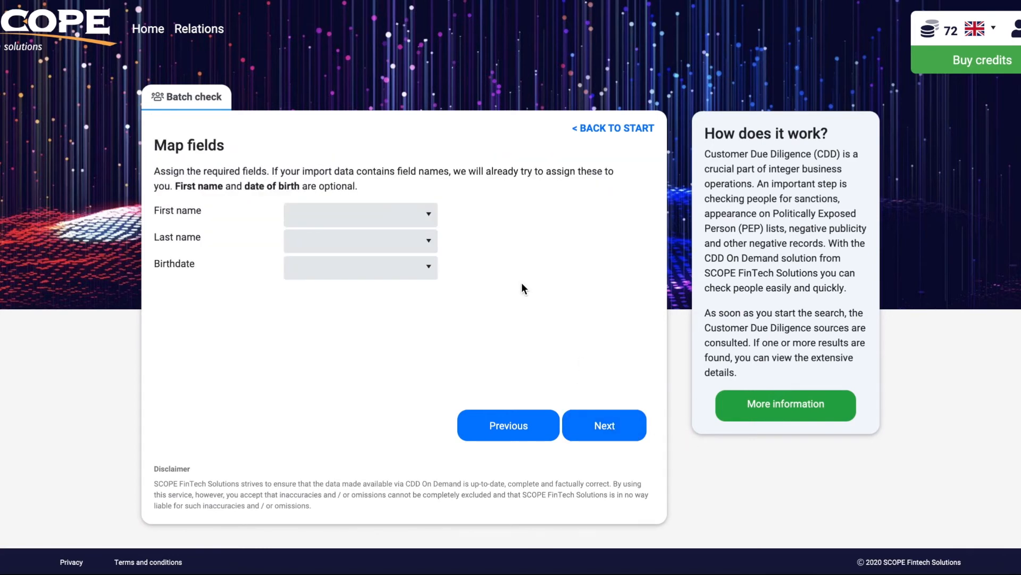
# Map First name to Name, Last name to Surname and Birthdate to Date of birth, and proceed to the import summary
pyautogui.click(388, 221)
pyautogui.click(379, 245)
pyautogui.click(372, 241)
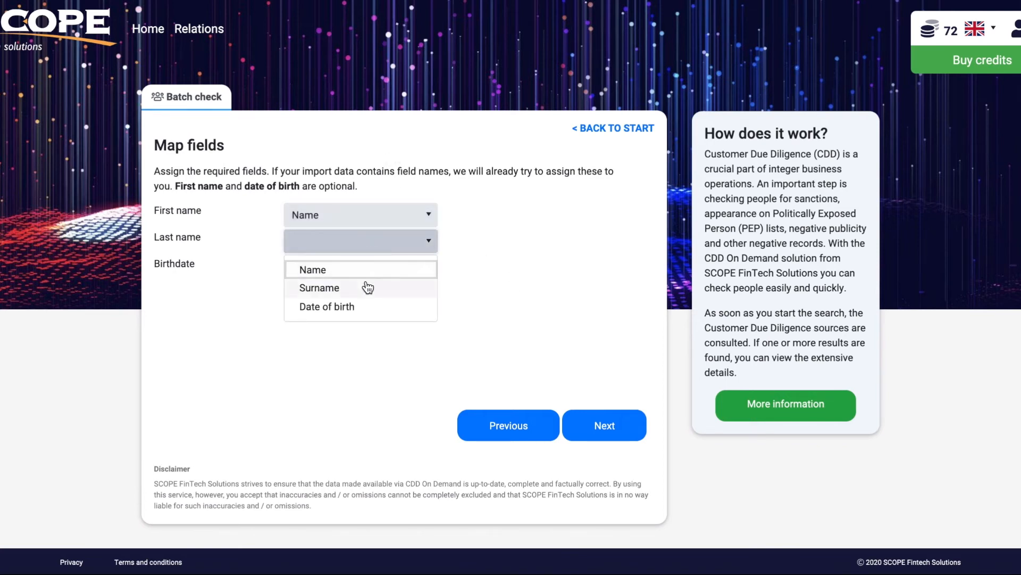
pyautogui.click(366, 285)
pyautogui.click(367, 281)
pyautogui.click(358, 334)
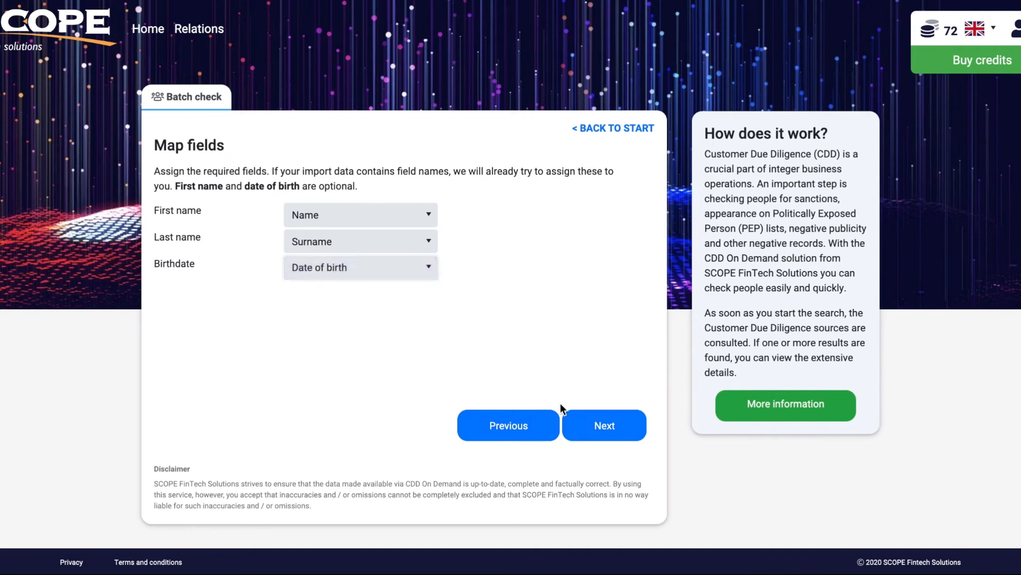
pyautogui.click(585, 426)
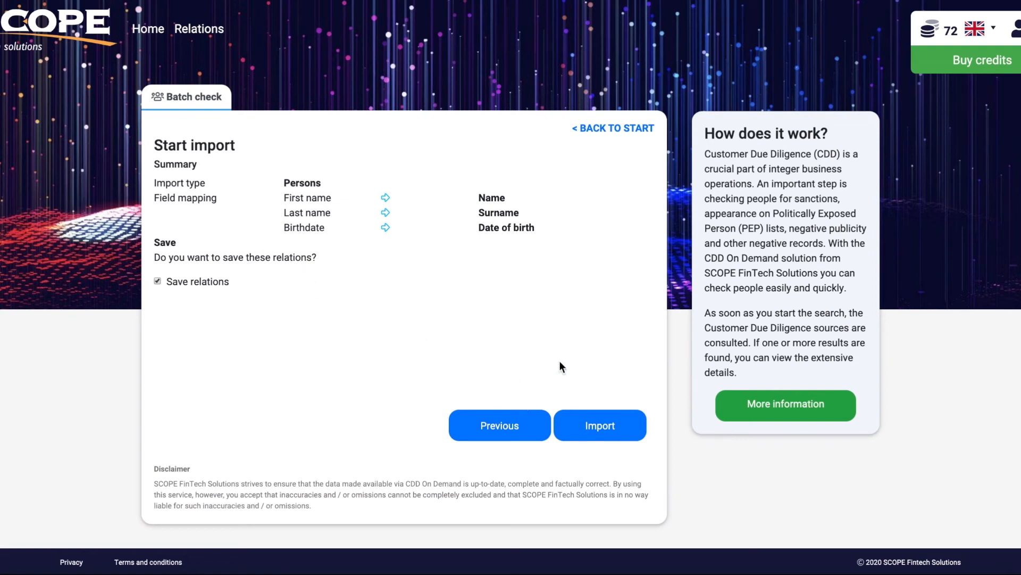
# Import the persons with Save relations enabled and start the batch check on all imported relations
pyautogui.click(589, 429)
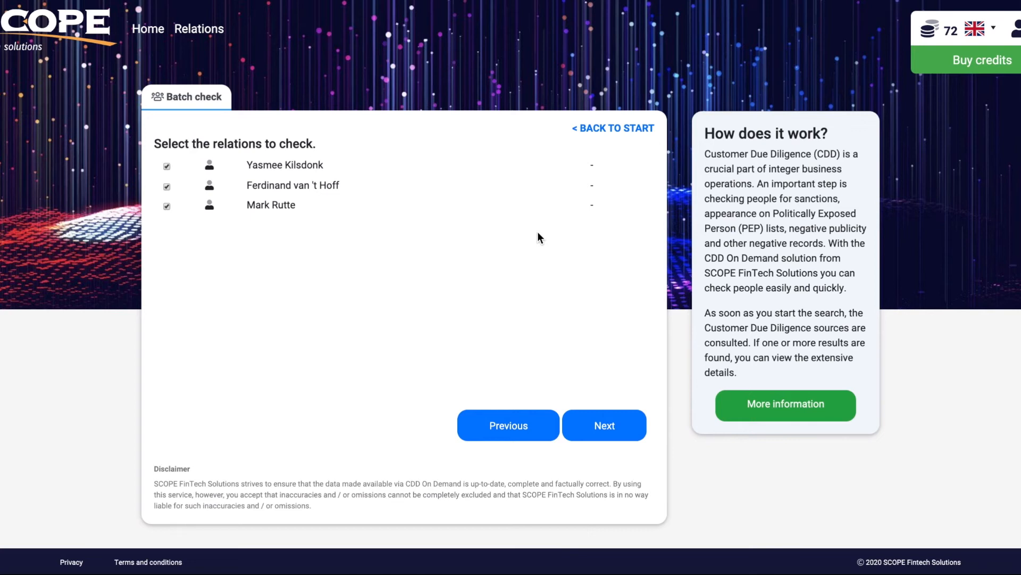
pyautogui.click(606, 425)
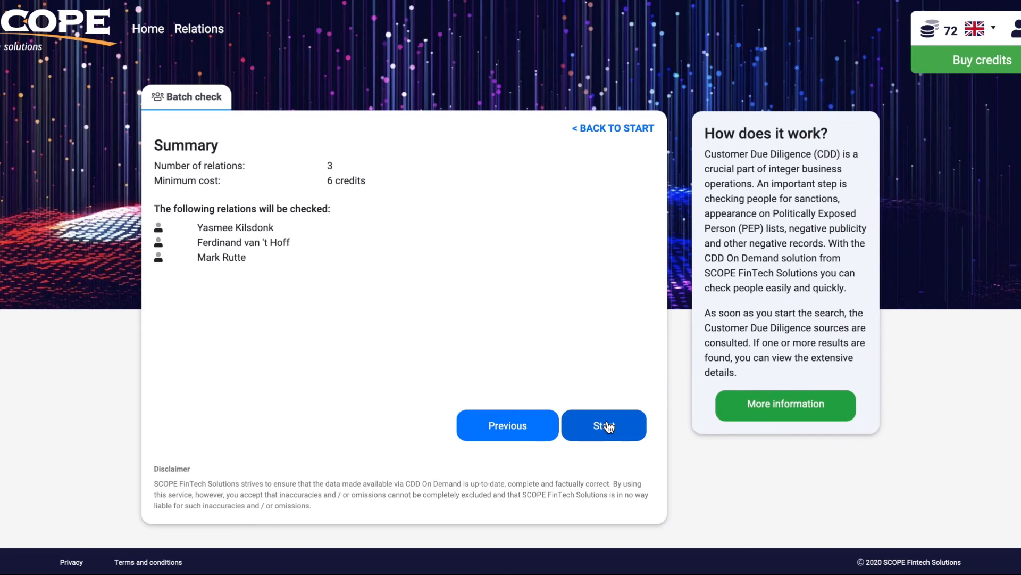
pyautogui.click(609, 427)
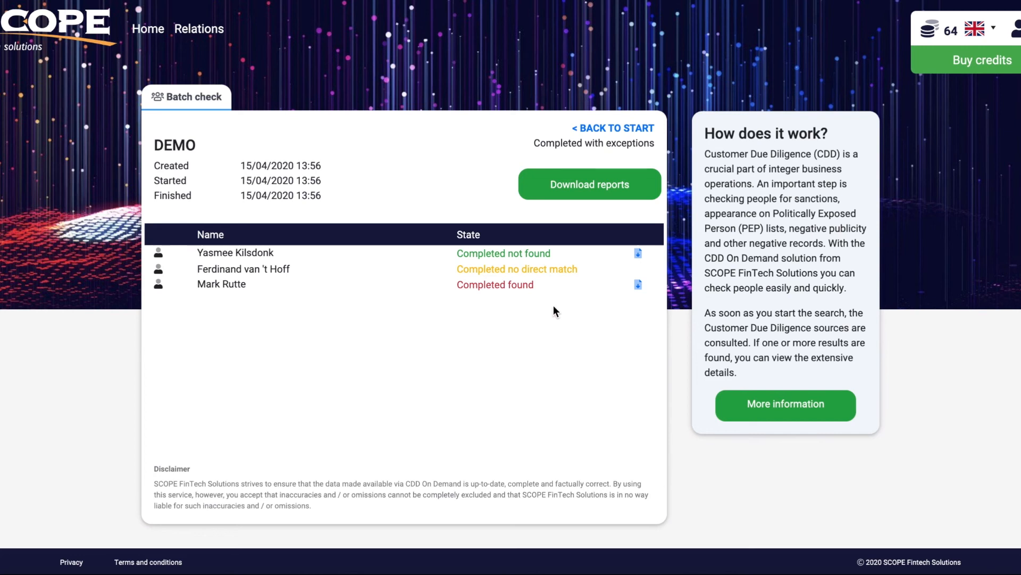
# Open the relation without a direct match and confirm that the person searched for is not among the results
pyautogui.click(547, 274)
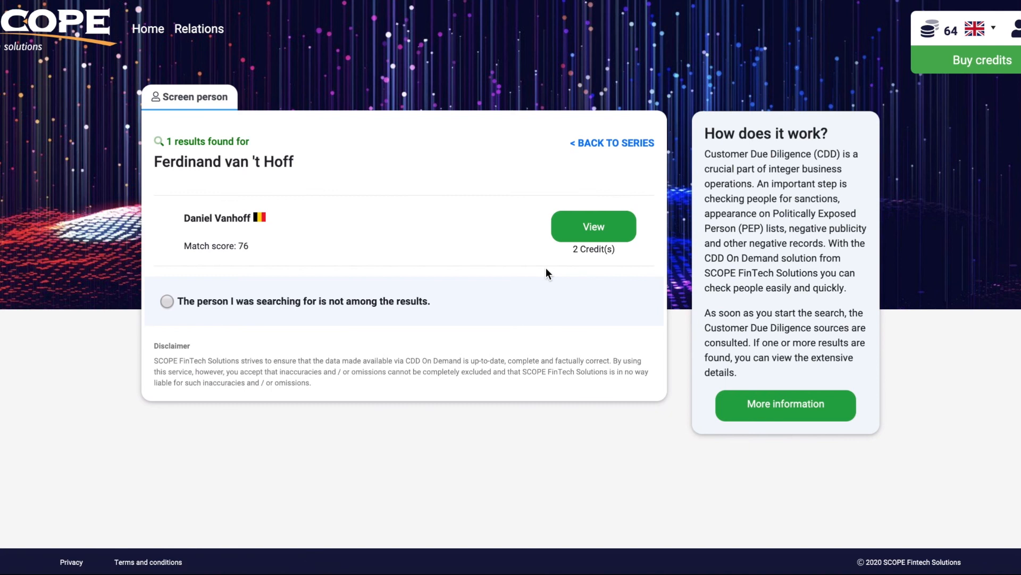
pyautogui.click(167, 302)
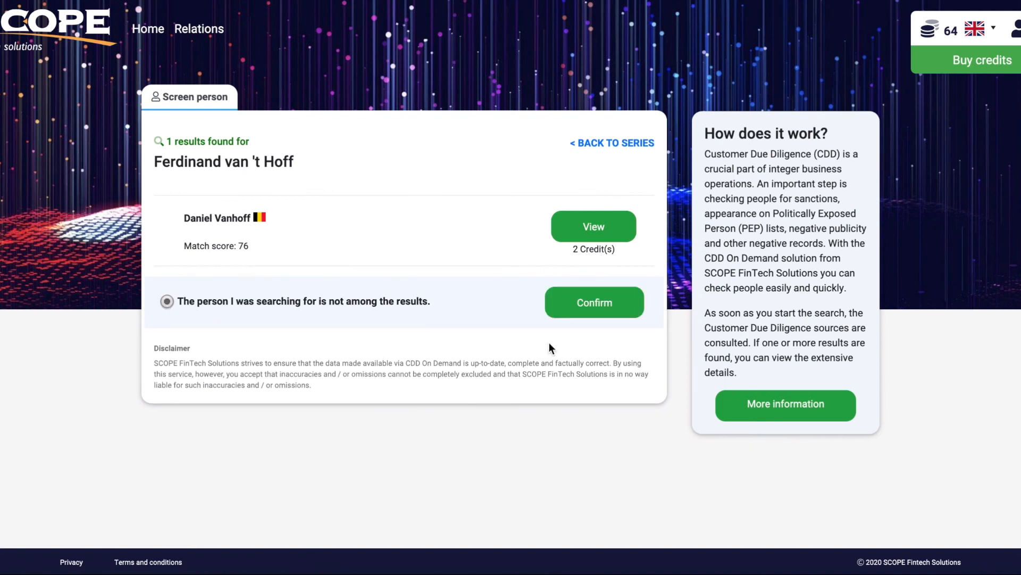
pyautogui.click(576, 298)
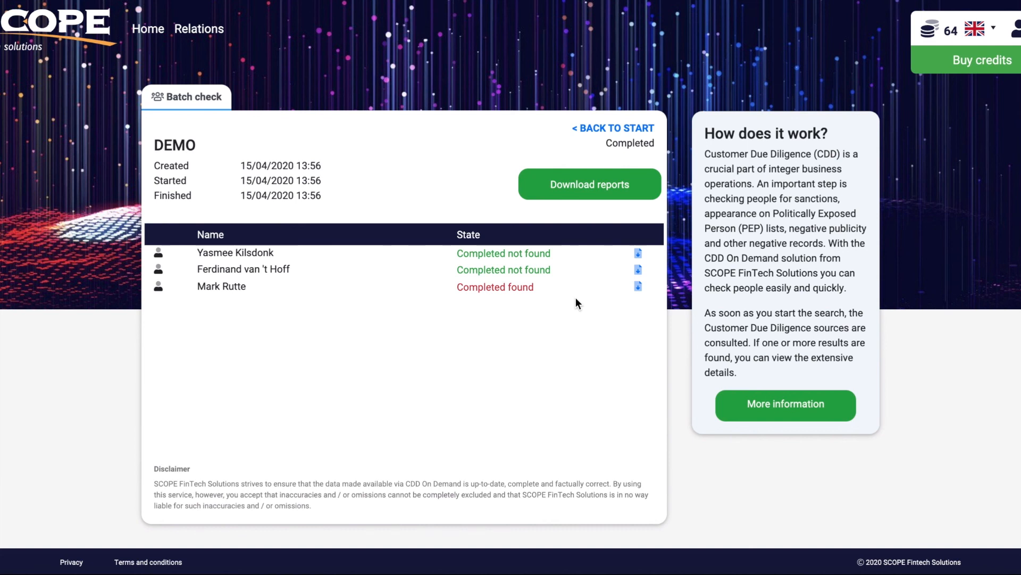
# Download the individual report of the relation marked as found, plus the reports of the whole batch
pyautogui.click(640, 290)
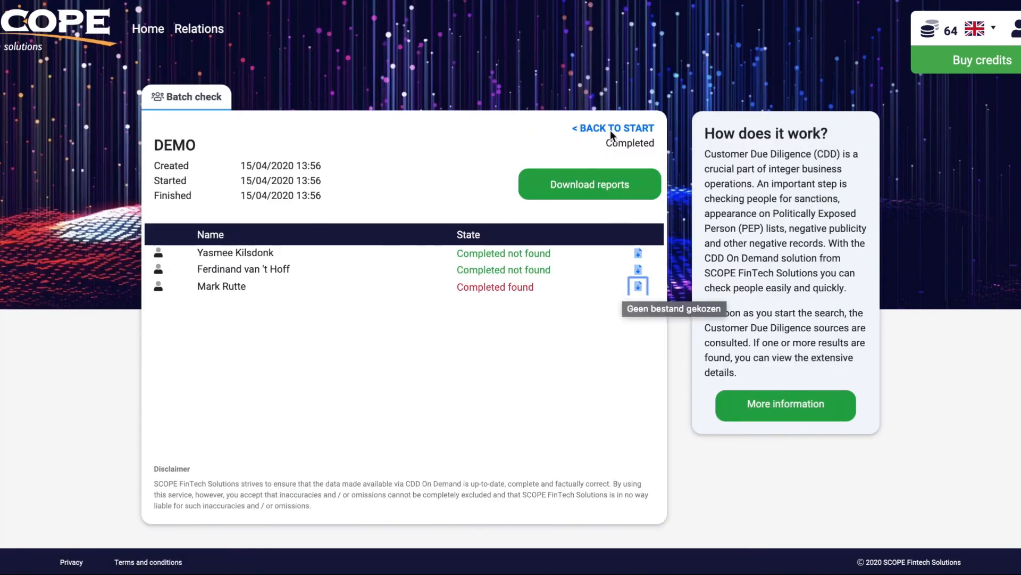
pyautogui.click(592, 184)
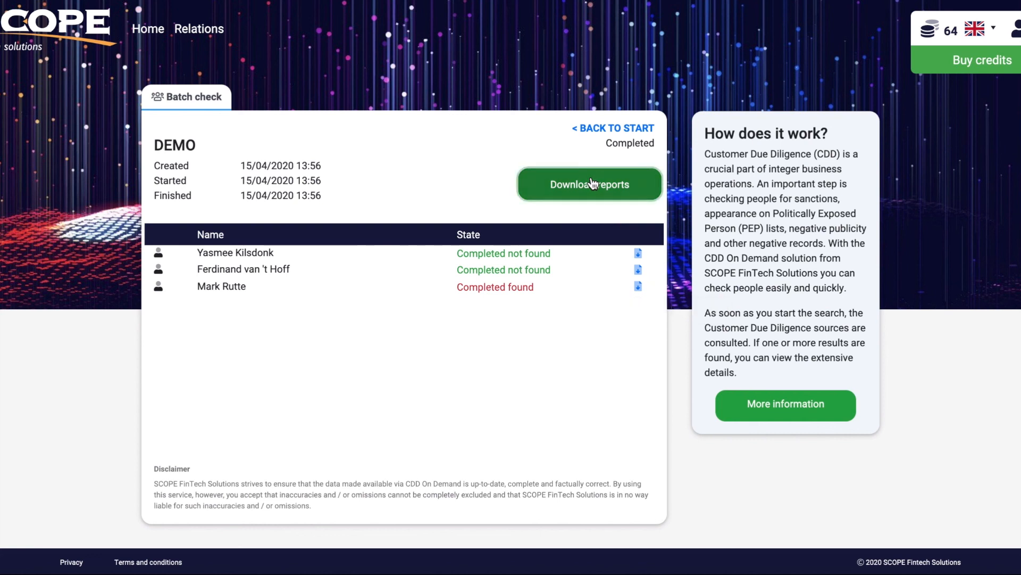